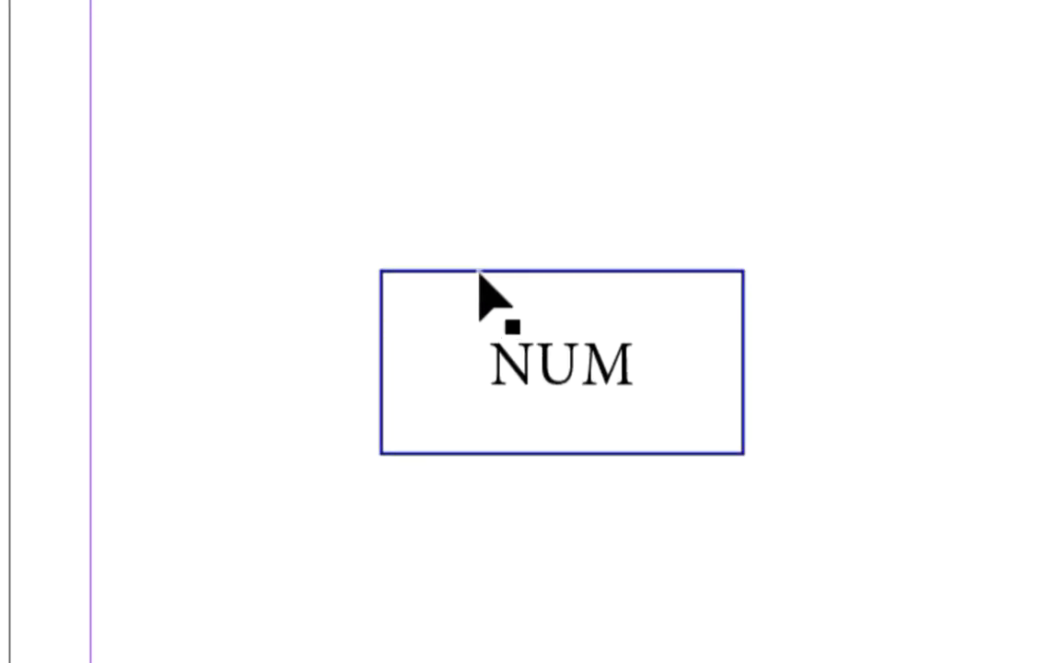
- Resize the page-number text frame on the NUM-Gabarit master to 15 mm wide and 15 mm high
click(477, 276)
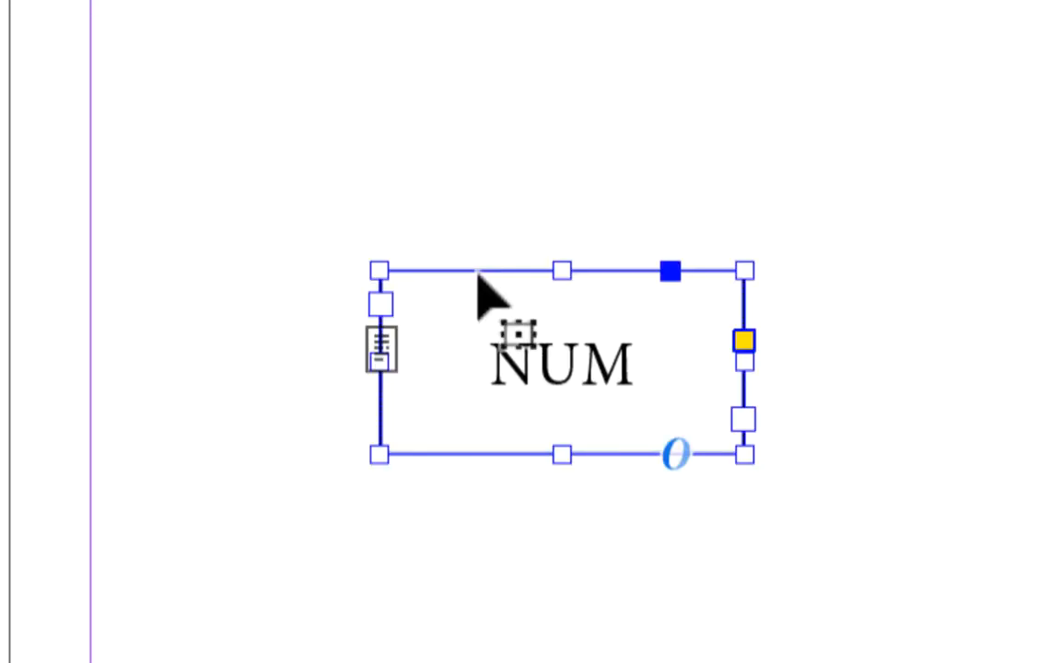
click(464, 251)
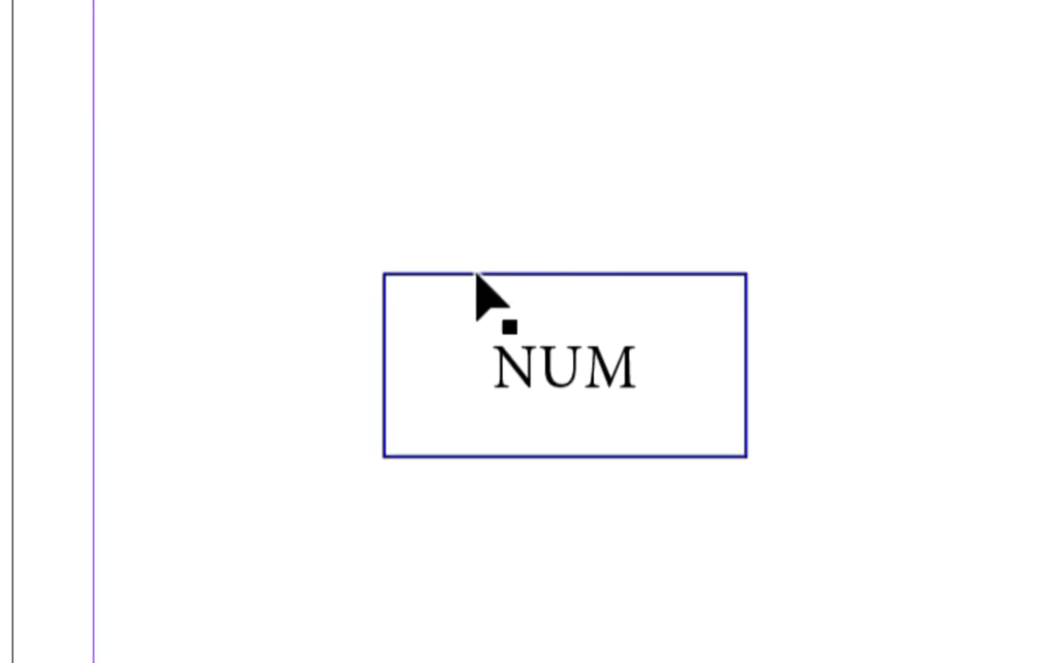
click(472, 272)
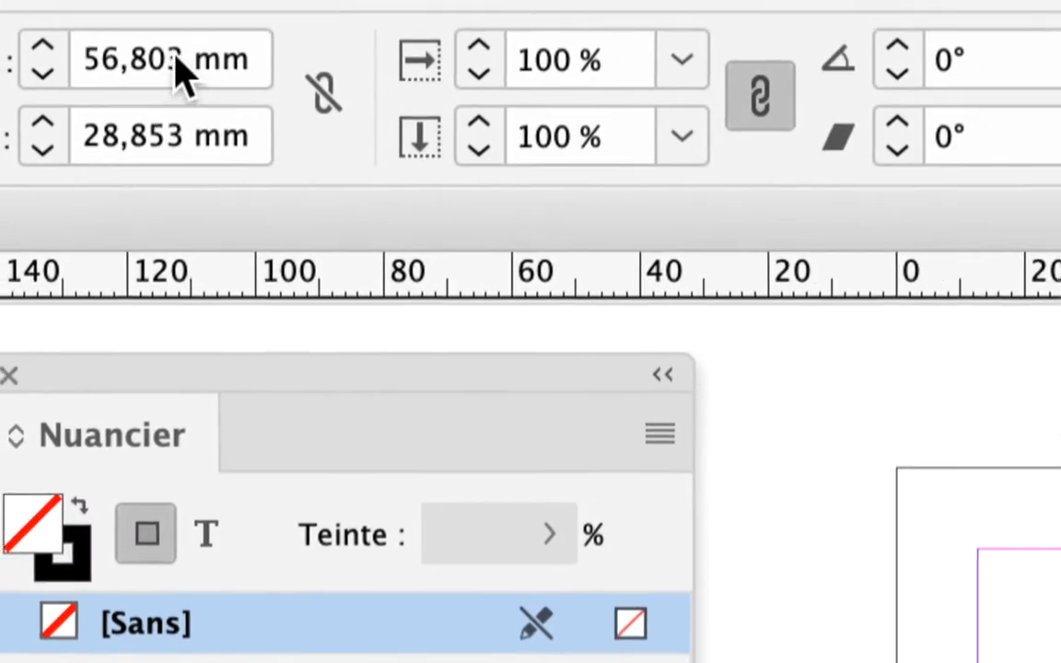
double_click(148, 27)
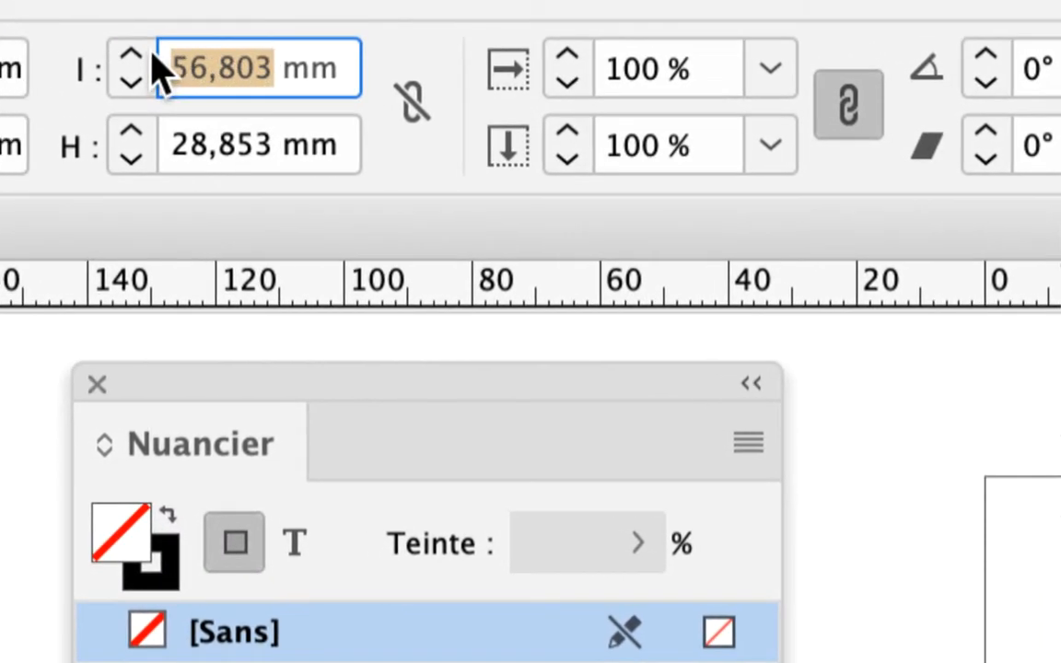
text(15)
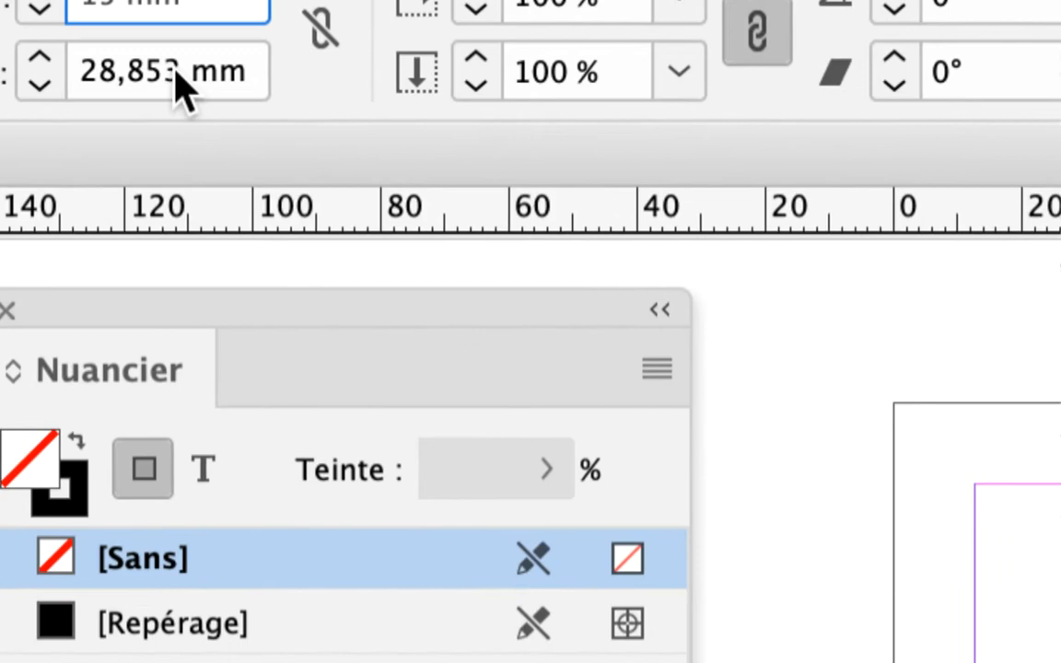
double_click(83, 72)
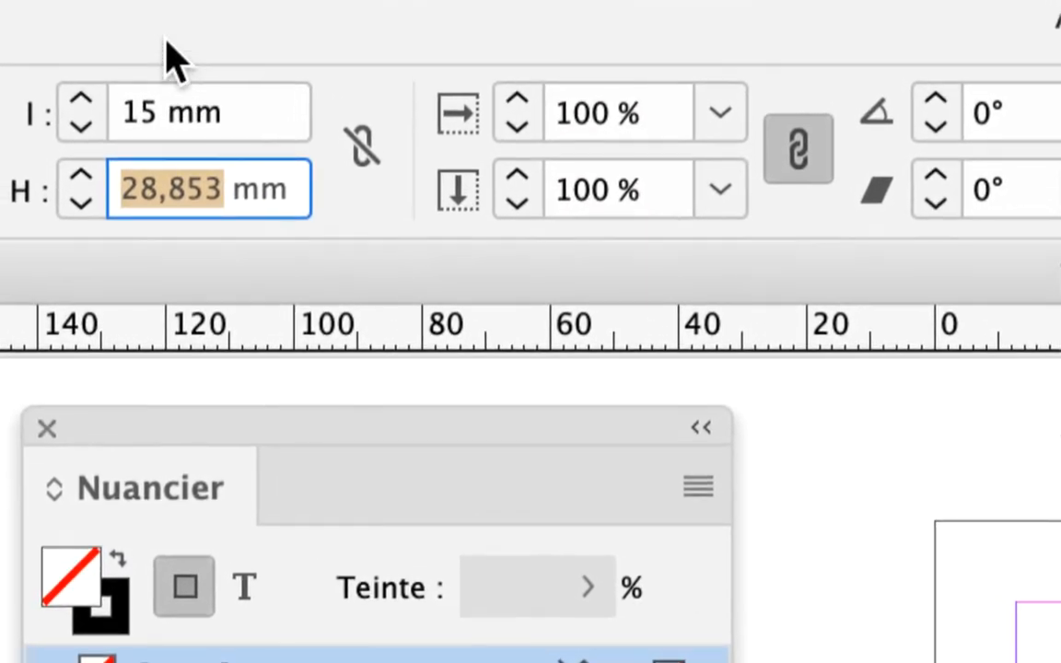
text(15)
key(Tab)
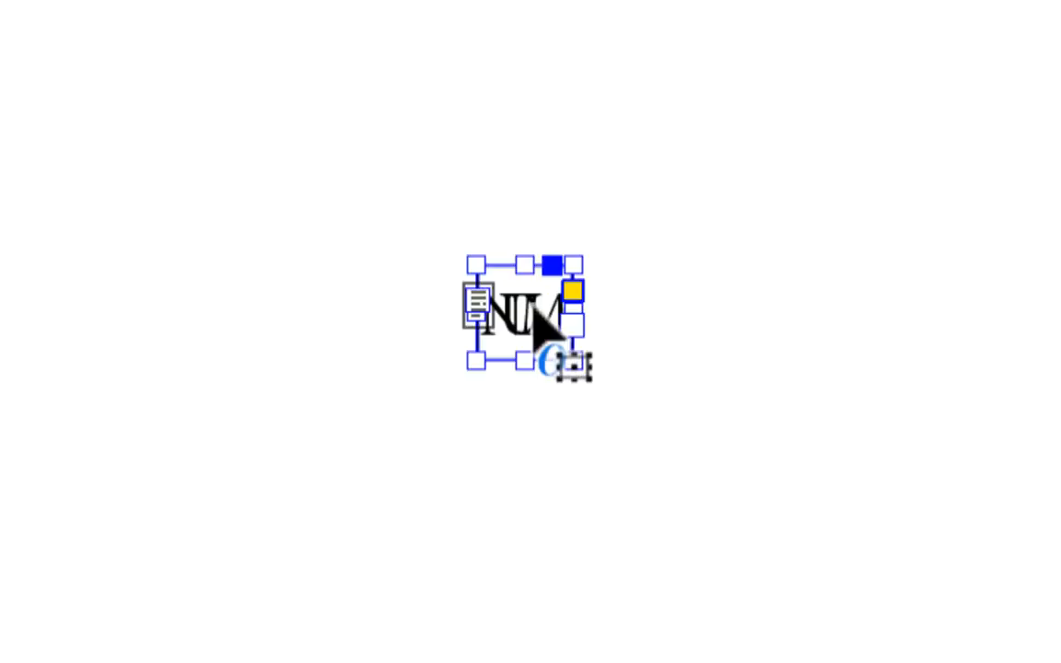
- Move the page-number frame so it sits inside the lower-right corner of the master page's margins
drag(532, 310, 647, 525)
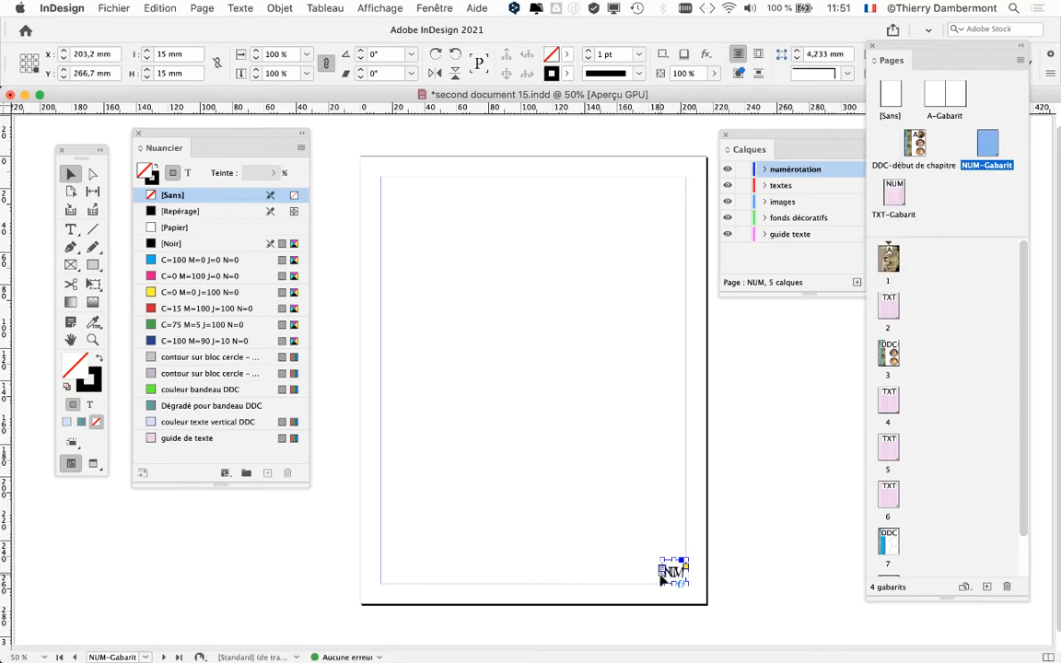
scroll(660, 574, up, 6)
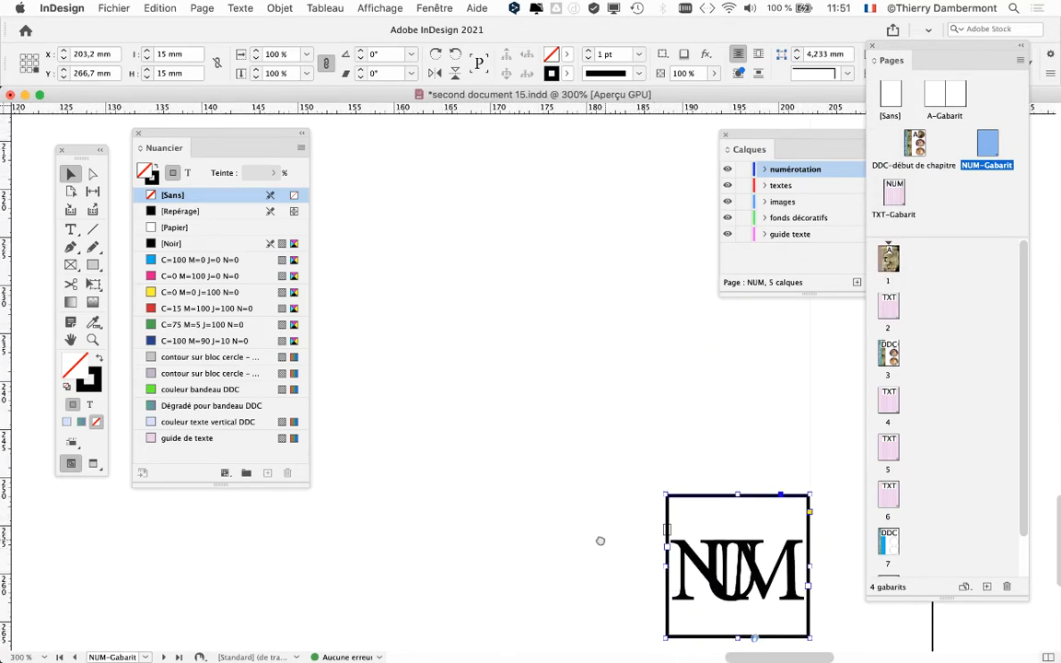
drag(600, 541, 398, 314)
- Reduce the font size of the page-number marker to 16 pt so it fits inside its frame
click(249, 7)
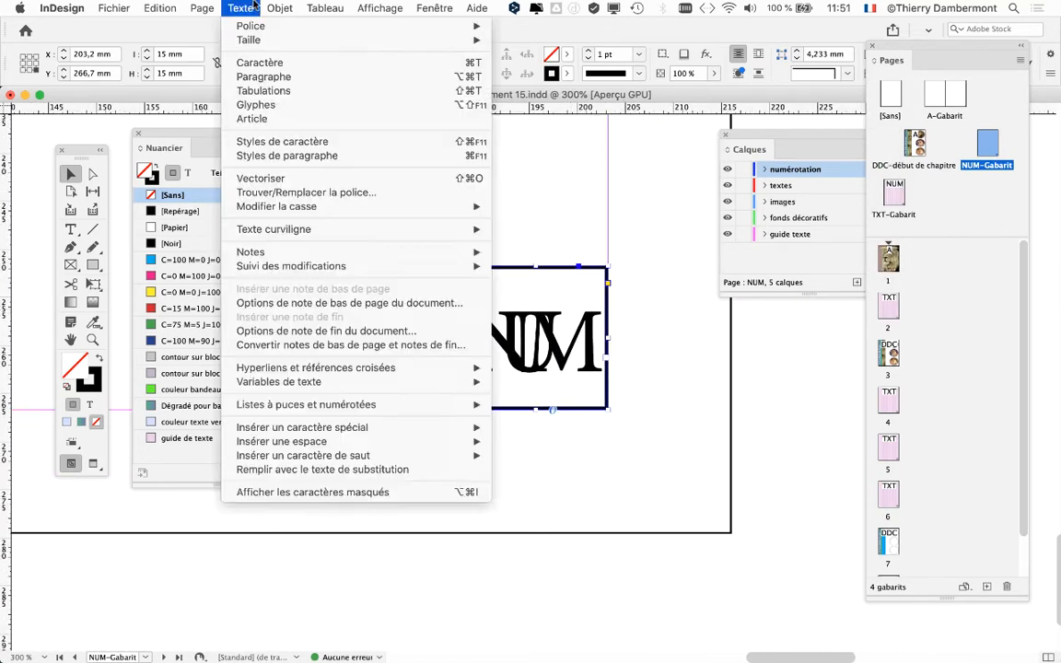
click(261, 63)
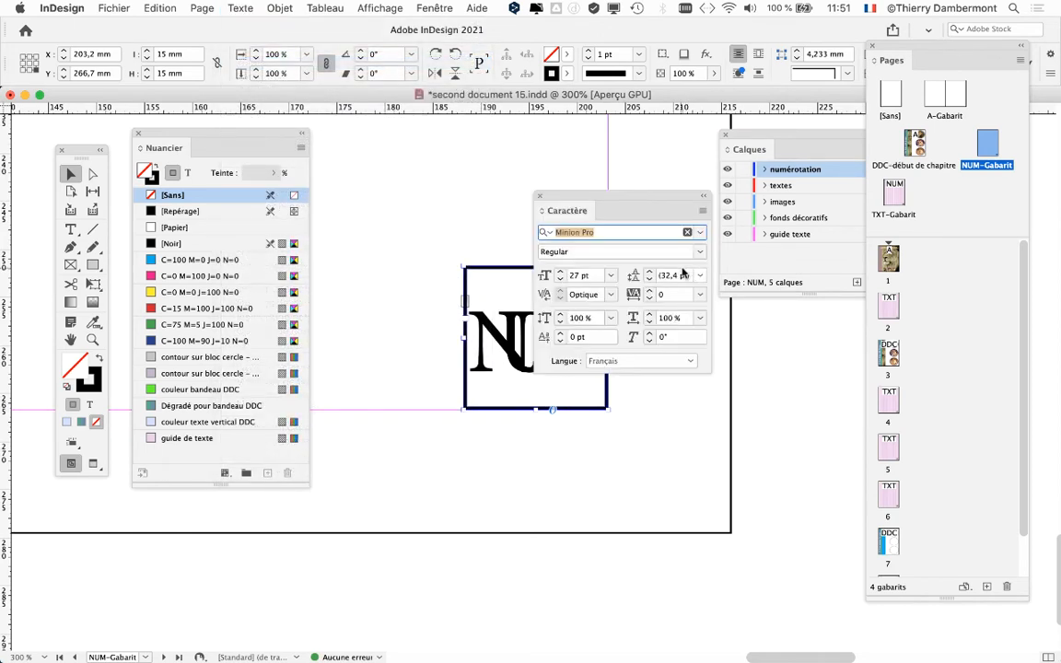
drag(569, 195, 663, 134)
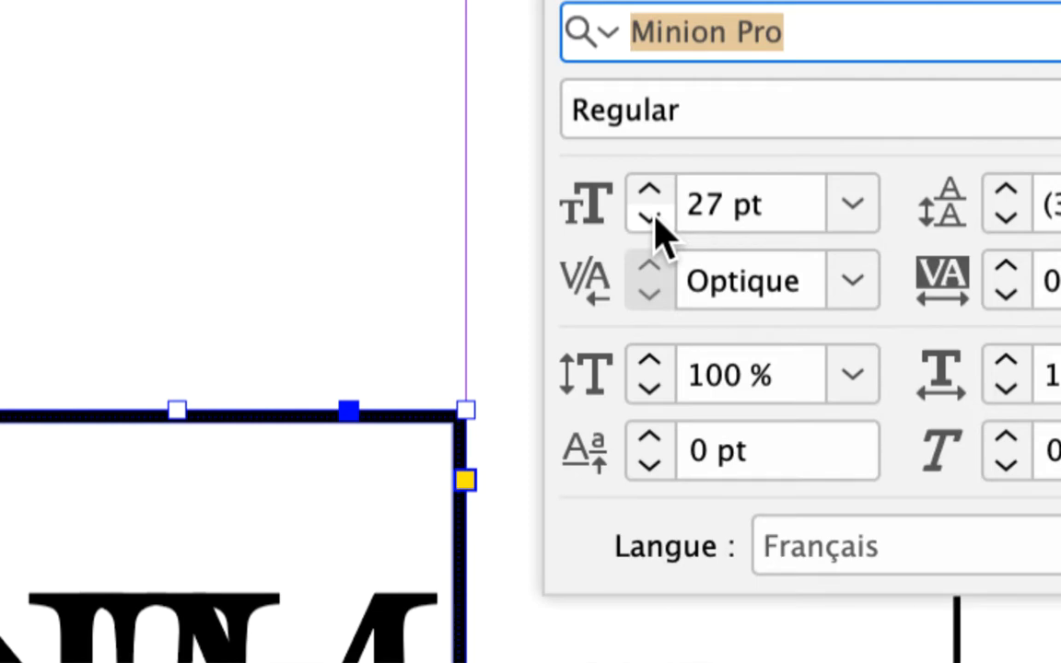
click(650, 218)
click(651, 218)
click(651, 217)
click(650, 217)
click(650, 217)
click(651, 217)
click(650, 218)
click(650, 217)
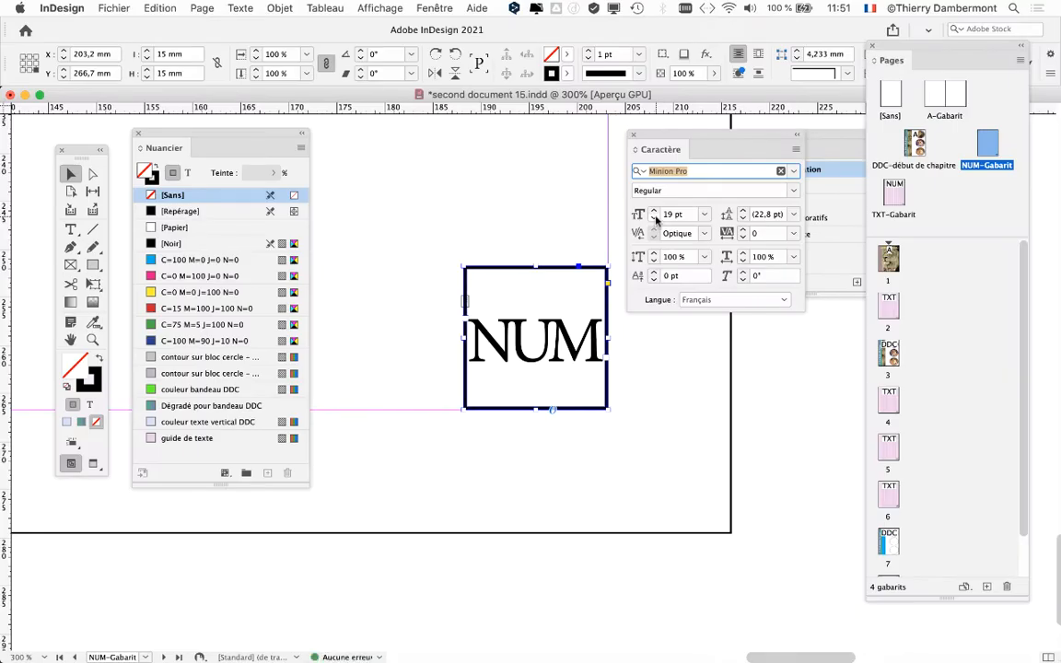
click(655, 218)
click(655, 218)
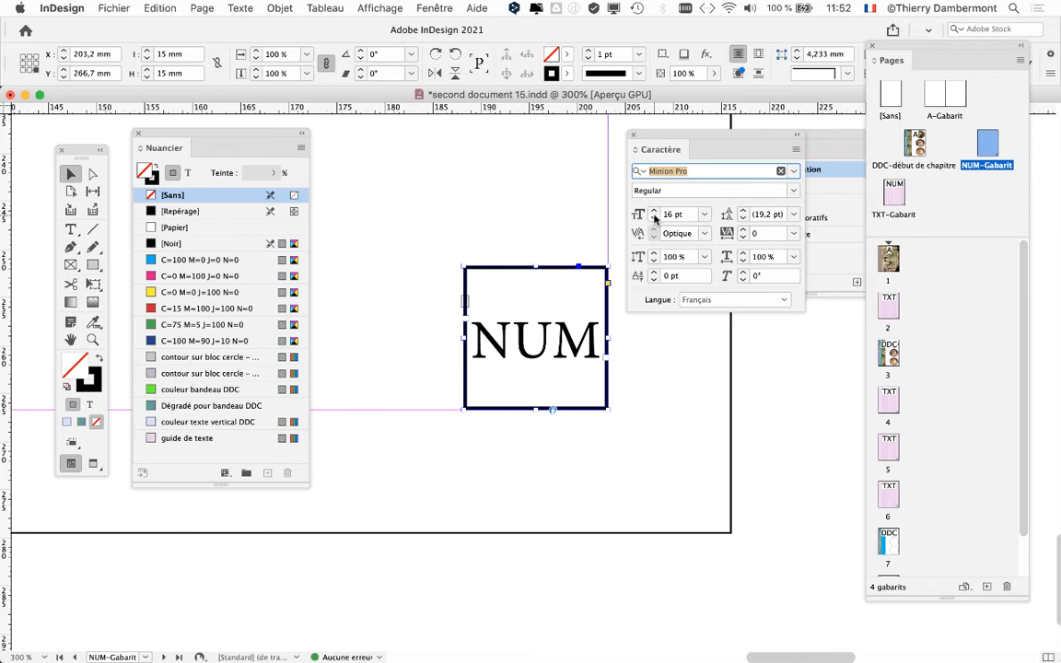
key(Escape)
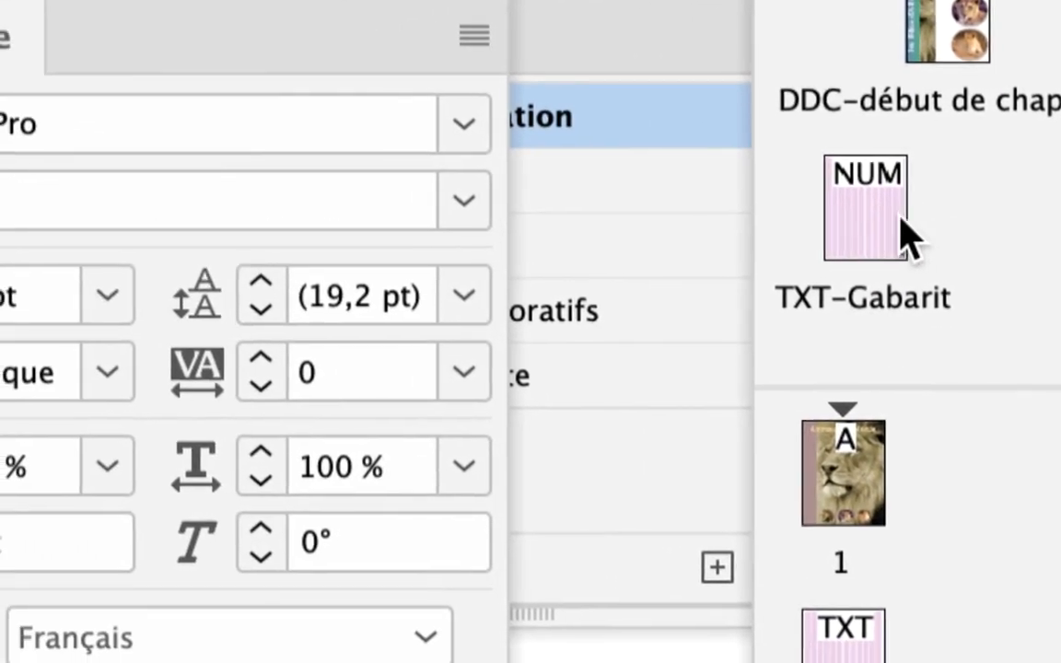
- Open the TXT-Gabarit master and examine the inherited page-number frame in its lower-right corner, checking whether it can be selected
click(903, 226)
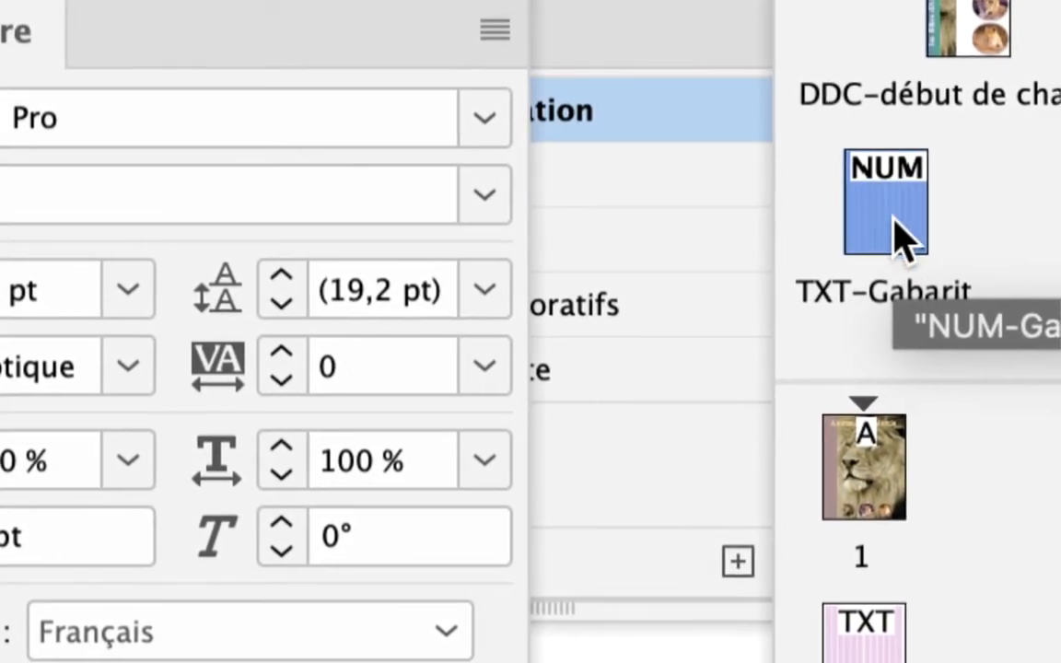
double_click(896, 232)
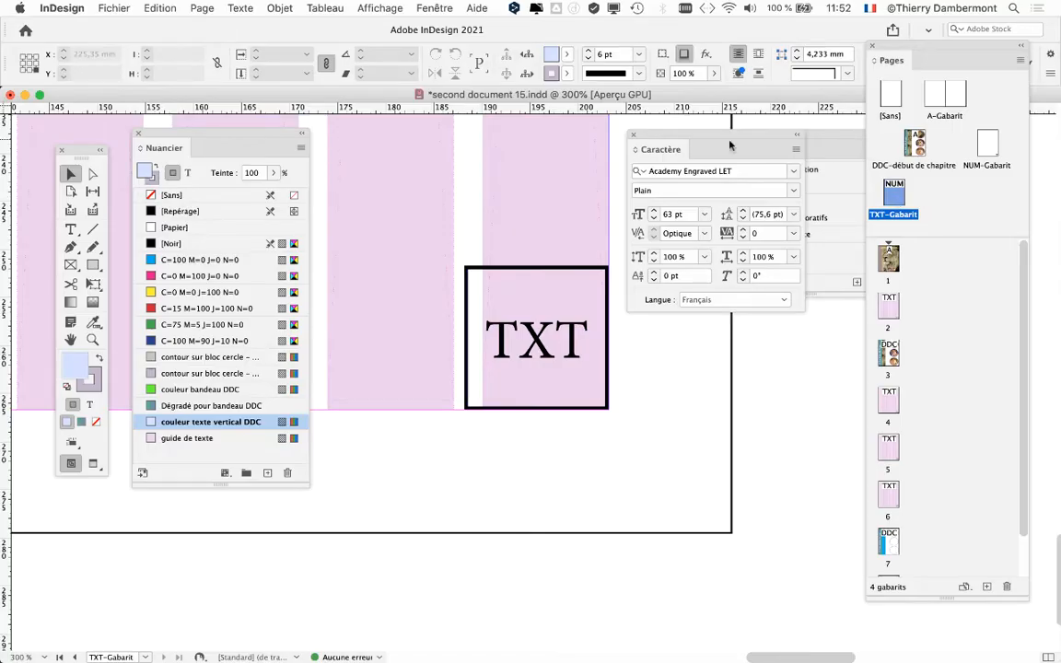
key(super+minus)
key(super+minus)
key(super+minus)
key(super+minus)
key(super+minus)
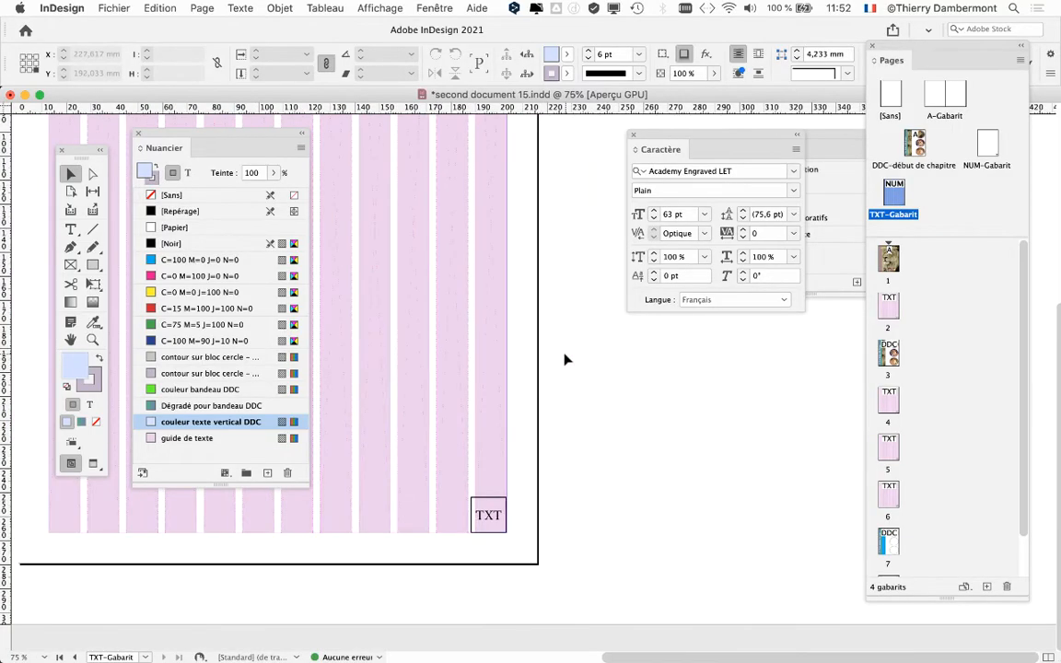
drag(565, 359, 633, 362)
scroll(668, 532, up, 3)
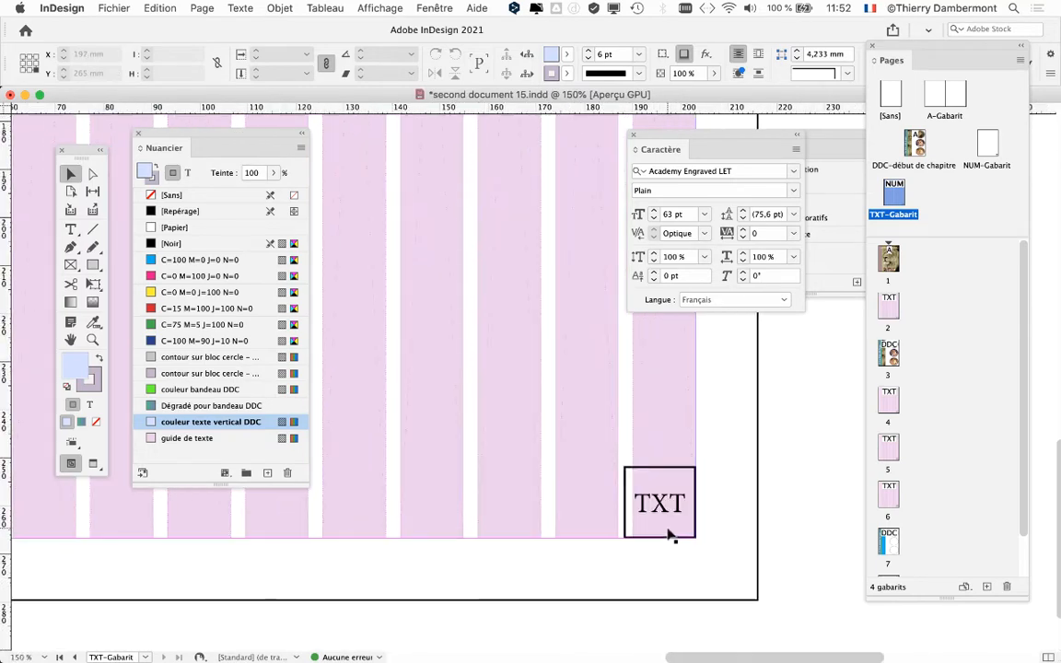
scroll(669, 533, up, 3)
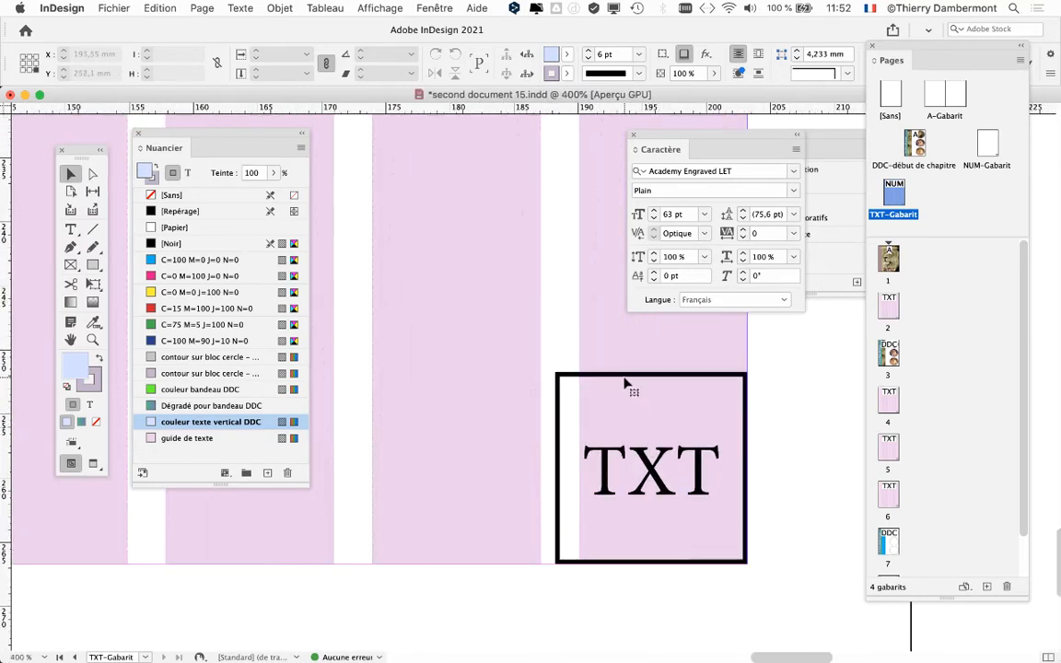
click(626, 383)
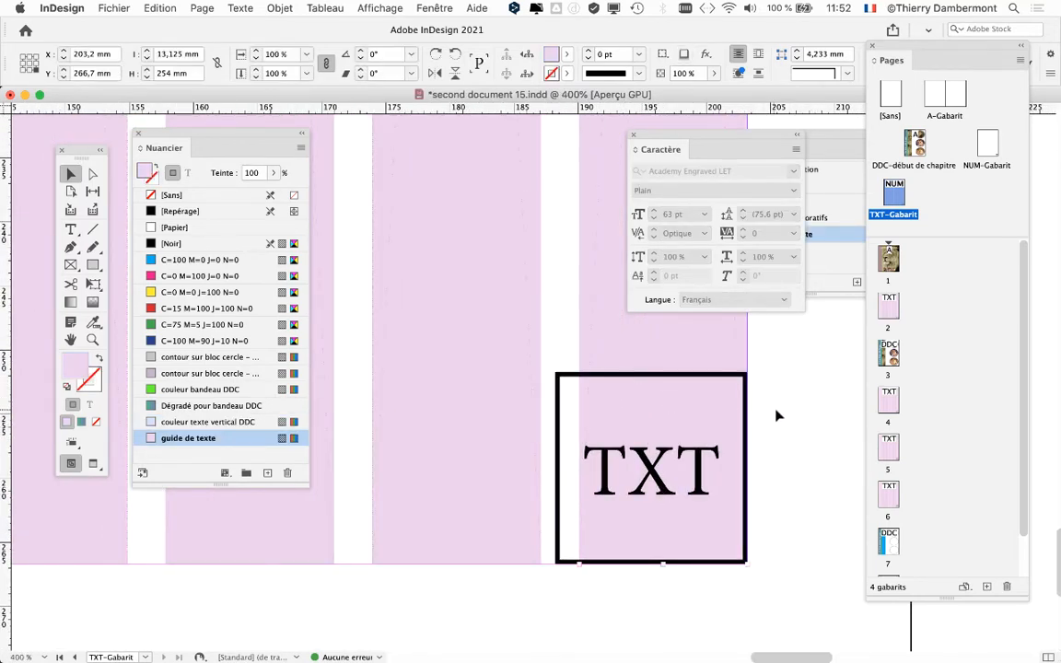
click(564, 378)
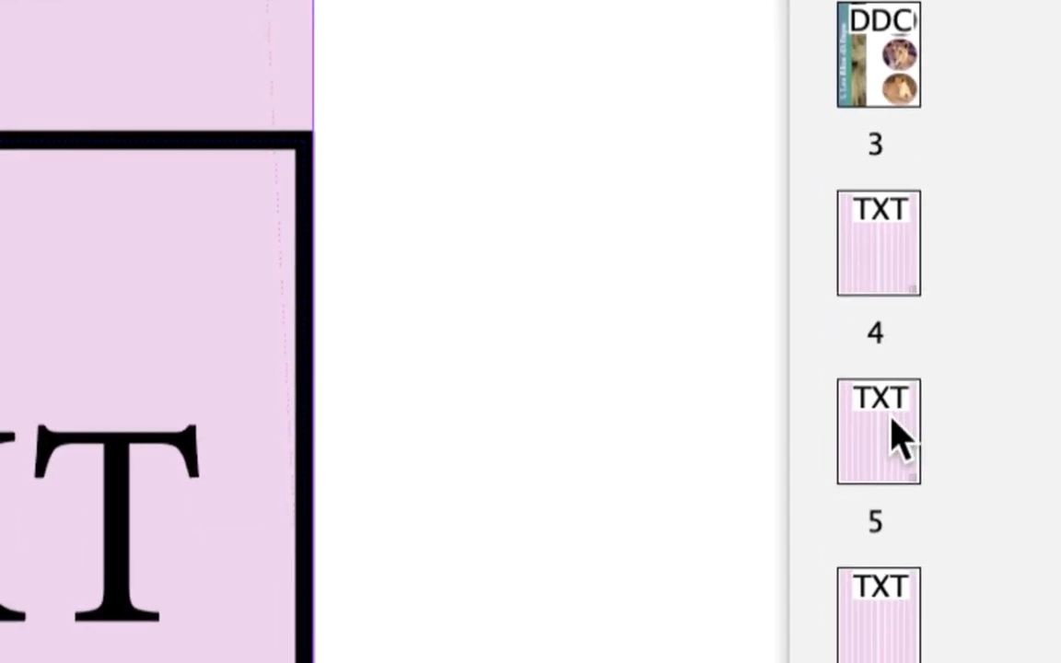
- Go to document page 5 and check the page number at the lower-right corner of its margins
click(901, 433)
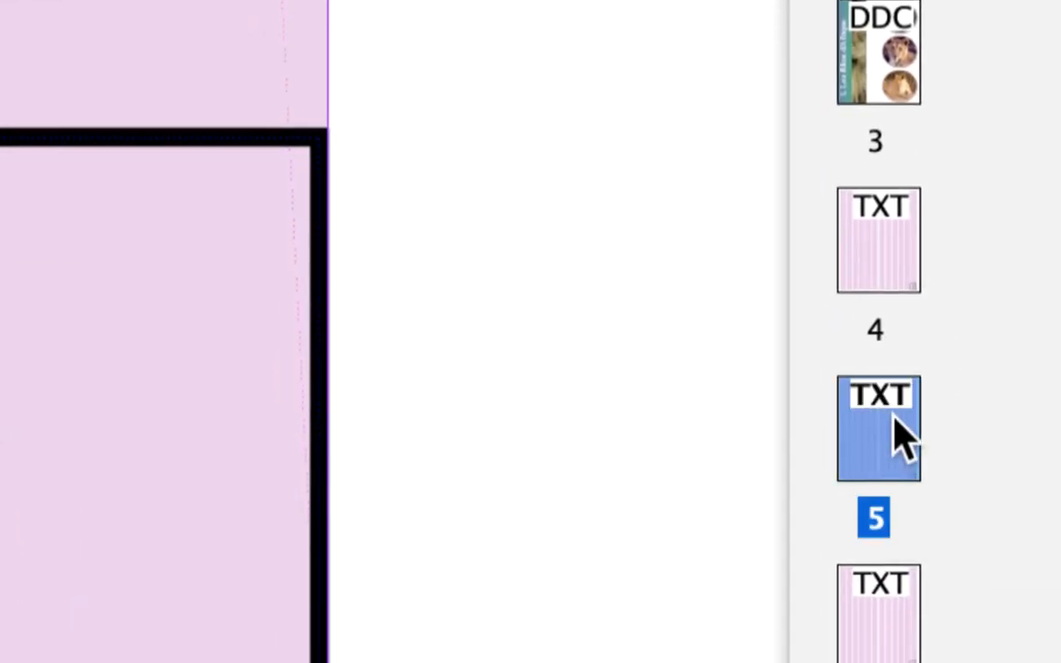
double_click(897, 433)
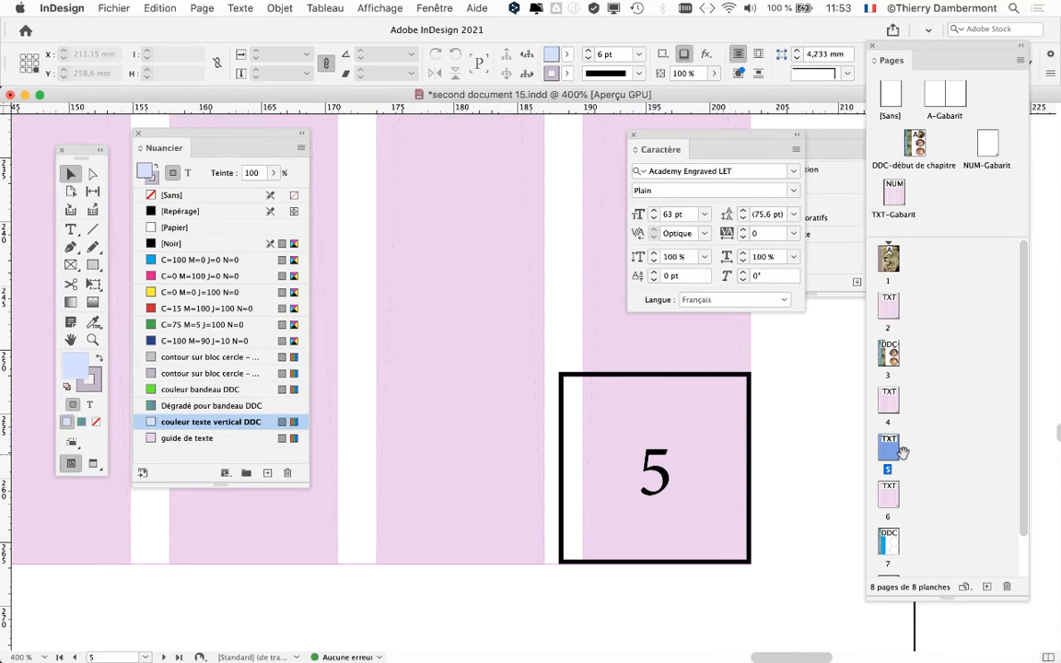
scroll(594, 512, down, 3)
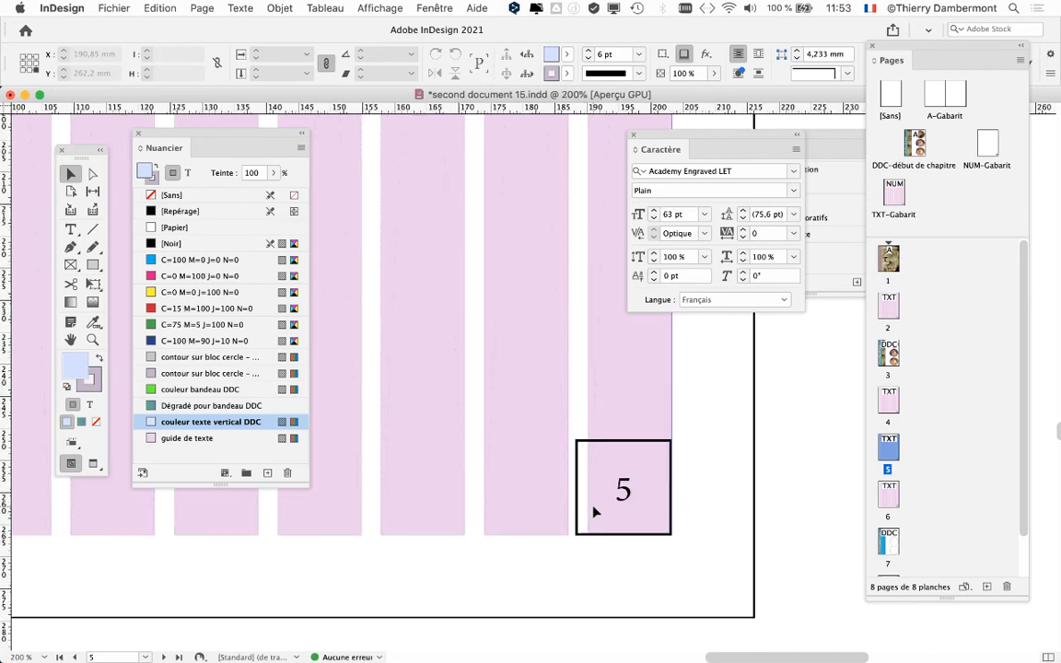
scroll(594, 511, down, 2)
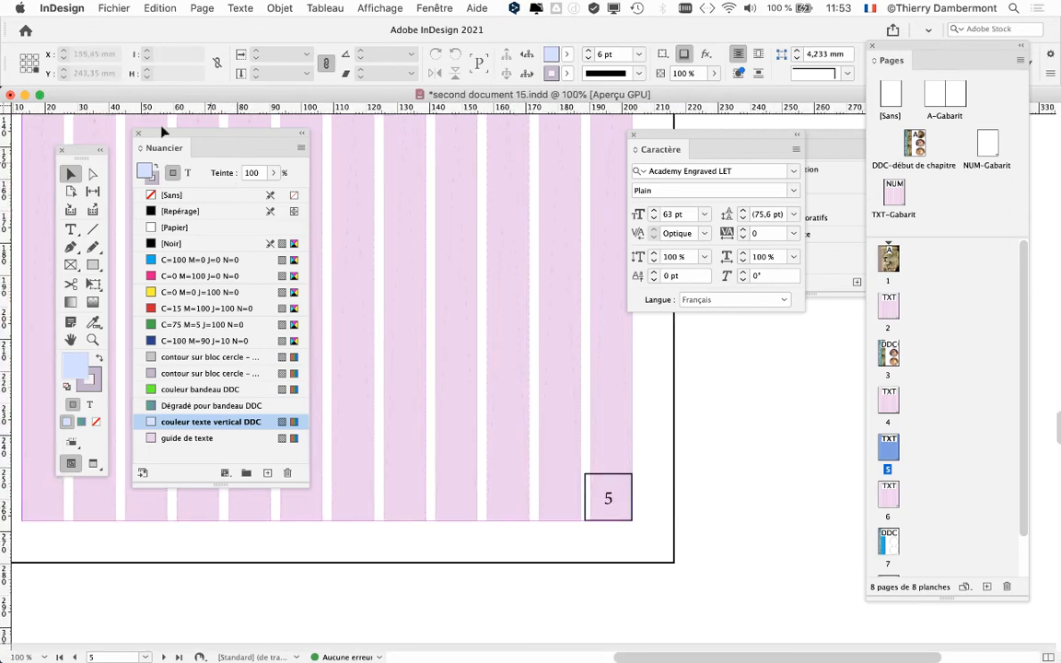
- Move the swatches, tools and character panels aside so that page 5 and the layers list are uncovered
mouse_move(146, 134)
mouse_down()
mouse_move(162, 170)
mouse_move(130, 542)
mouse_move(139, 120)
mouse_move(138, 131)
mouse_up()
scroll(413, 335, down, 1)
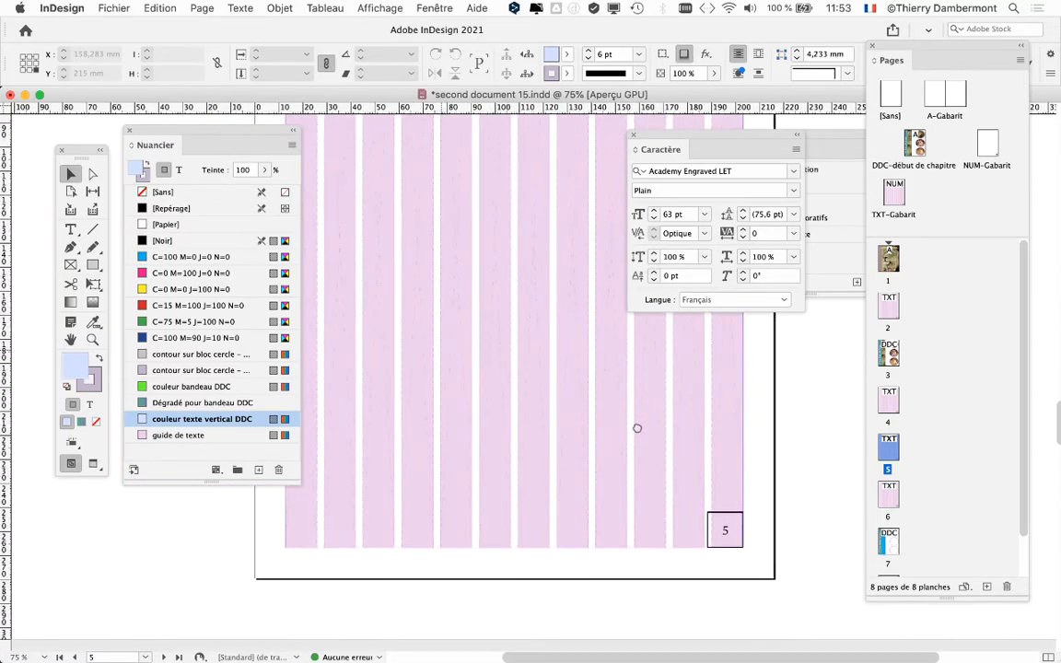
drag(229, 130, 215, 121)
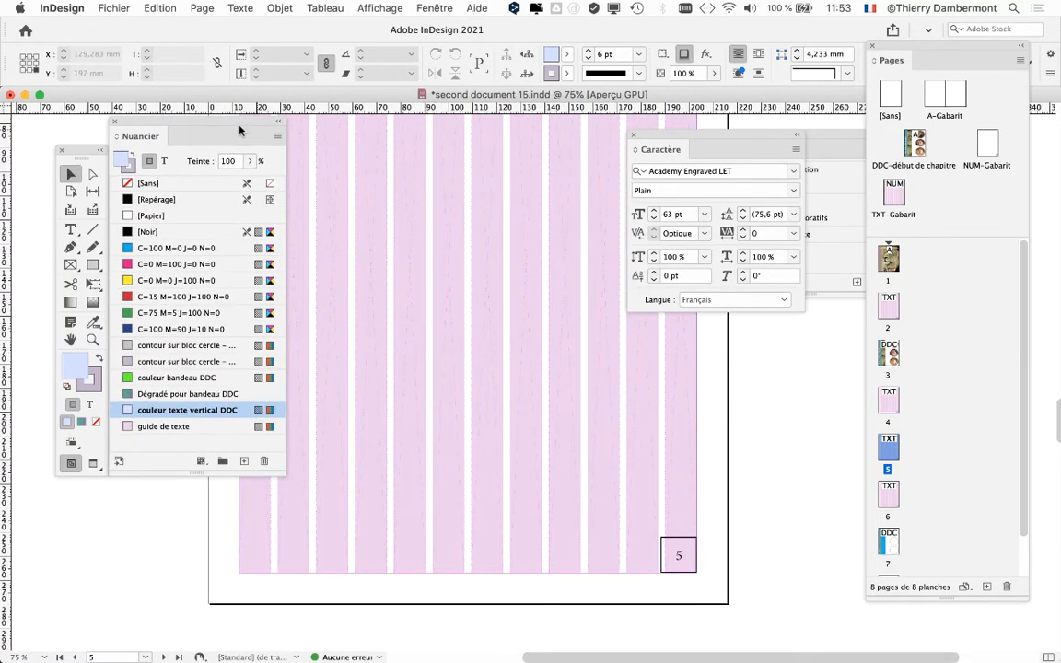
drag(99, 157, 71, 140)
drag(169, 122, 155, 141)
scroll(503, 357, down, 1)
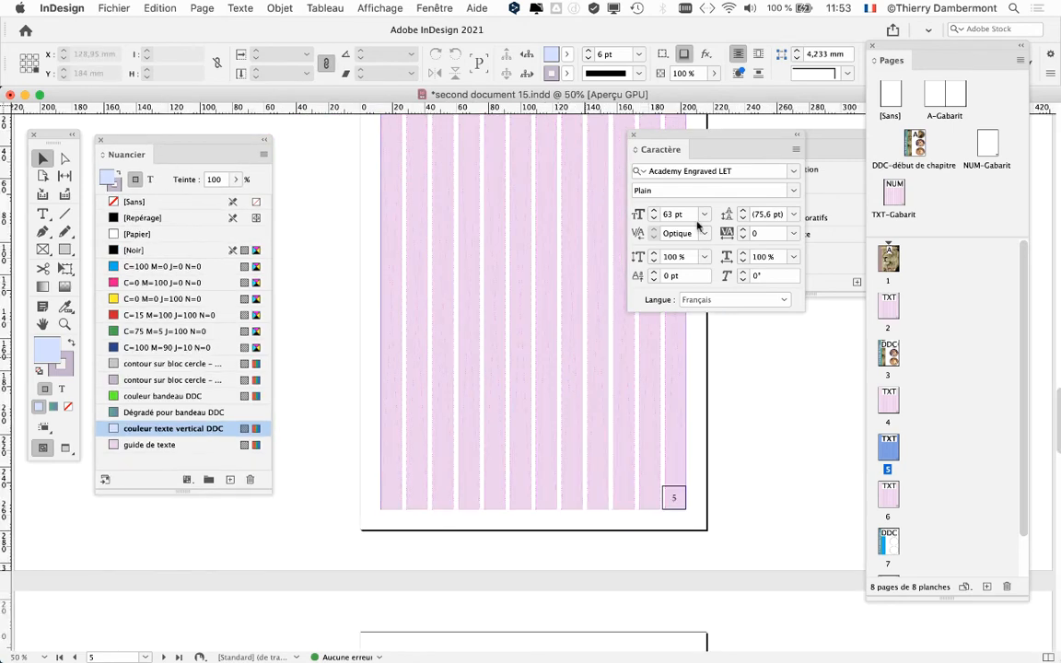
drag(642, 138, 769, 326)
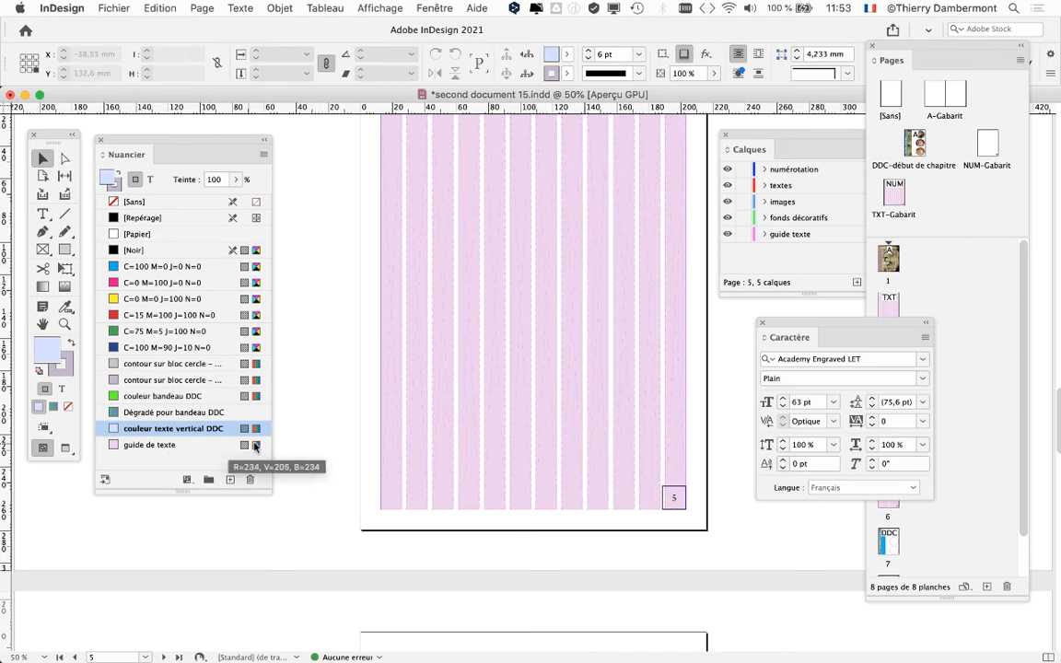
- Lighten the "guide de texte" swatch by setting its red value to 244 and its green value to 234
click(187, 446)
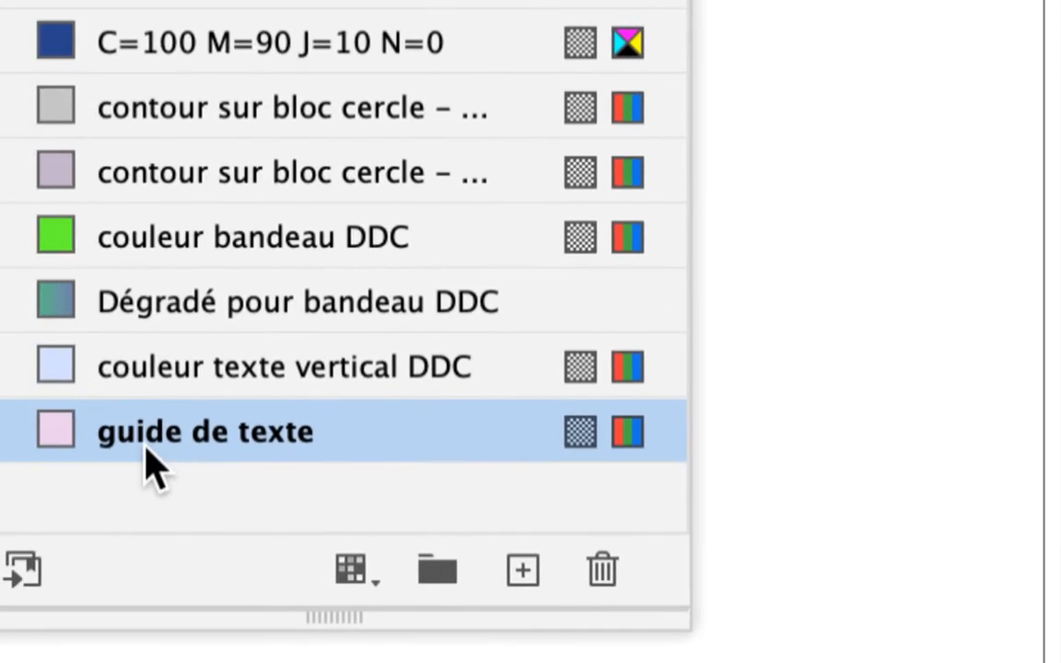
double_click(182, 449)
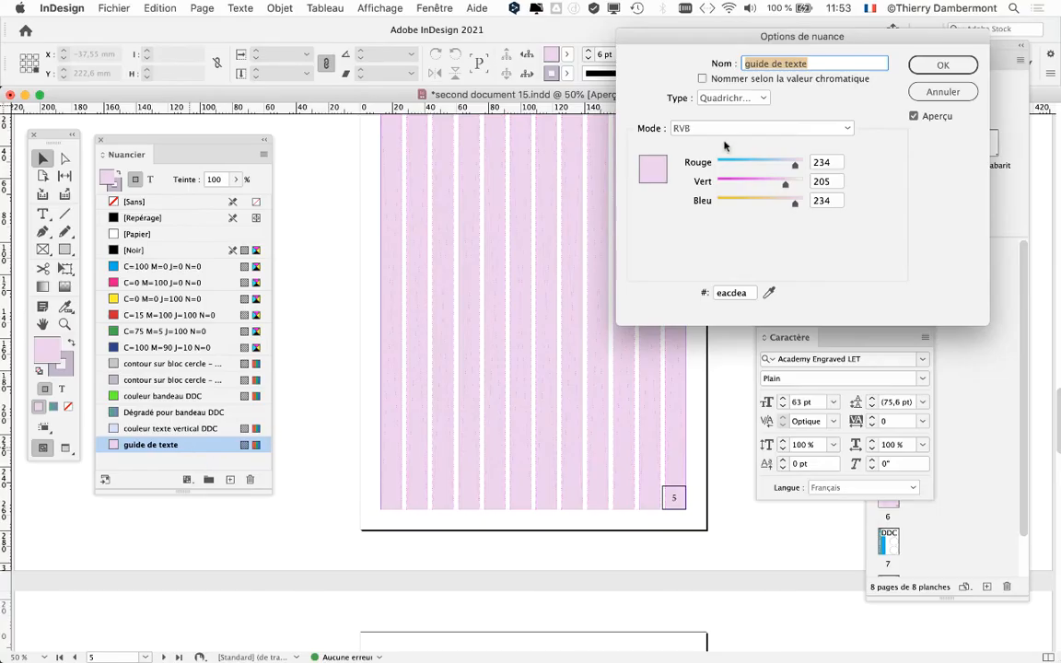
drag(660, 37, 743, 43)
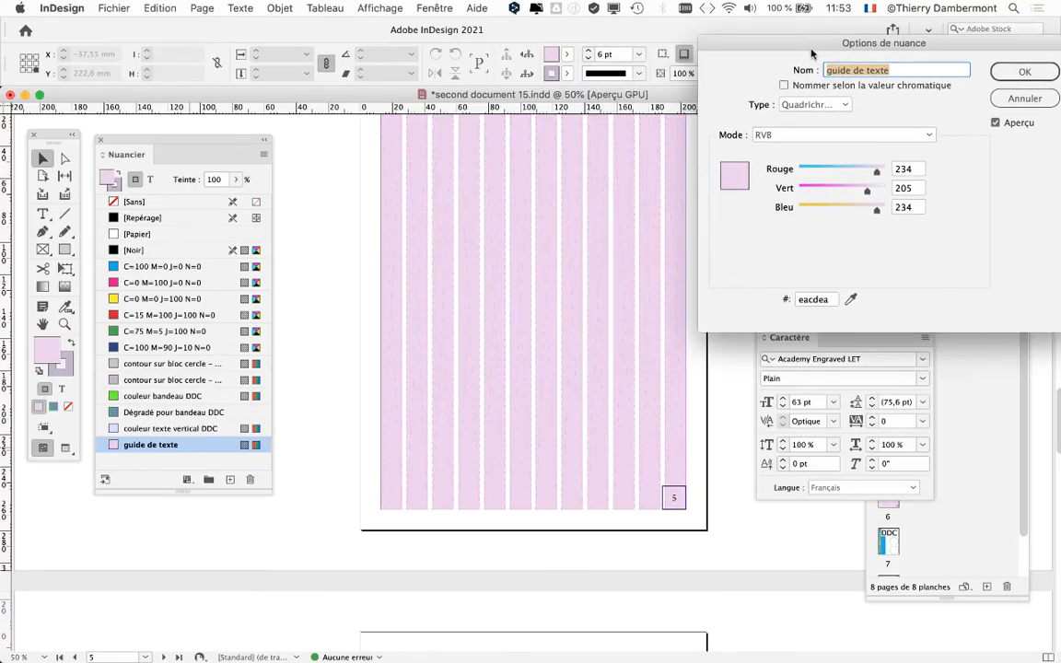
drag(877, 172, 877, 190)
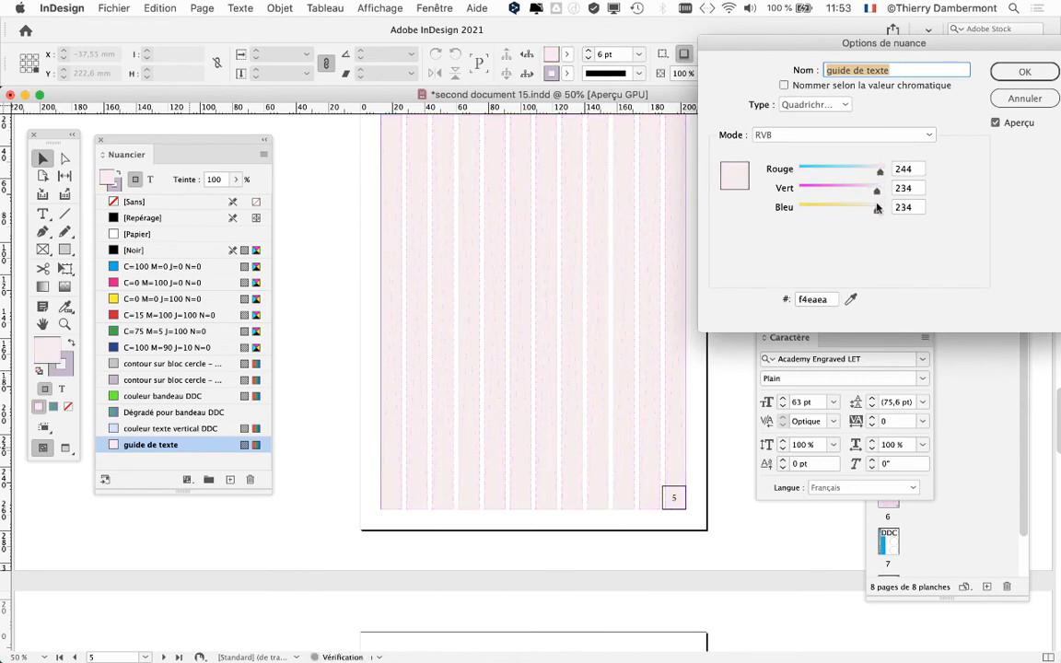
key(Return)
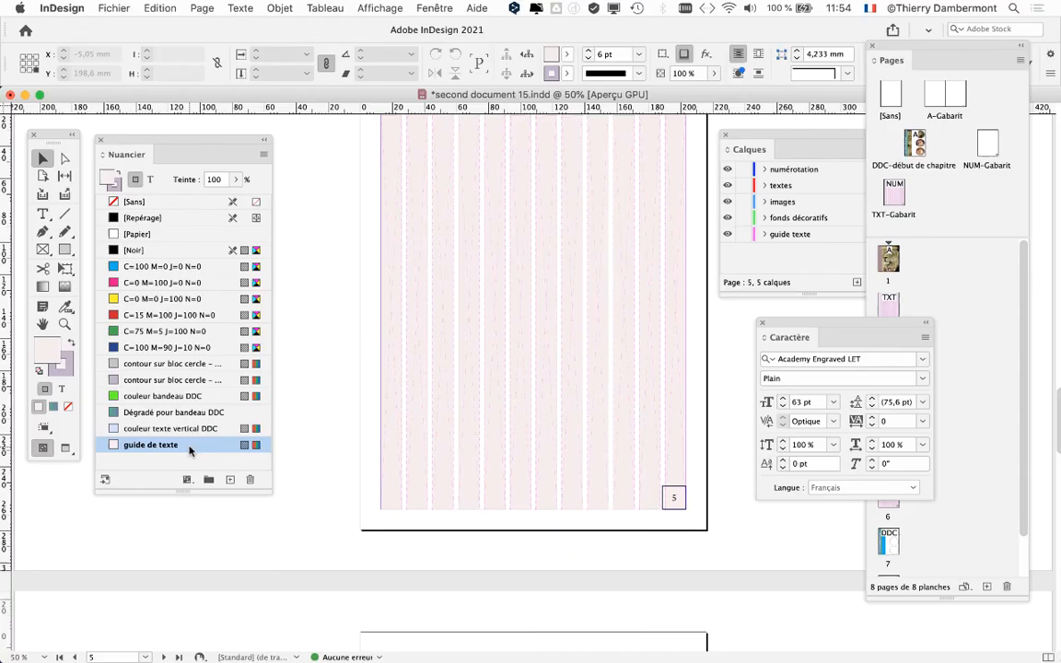
- Save a copy of the document under the new name "second document 16.indd" in the same folder
click(112, 7)
click(138, 120)
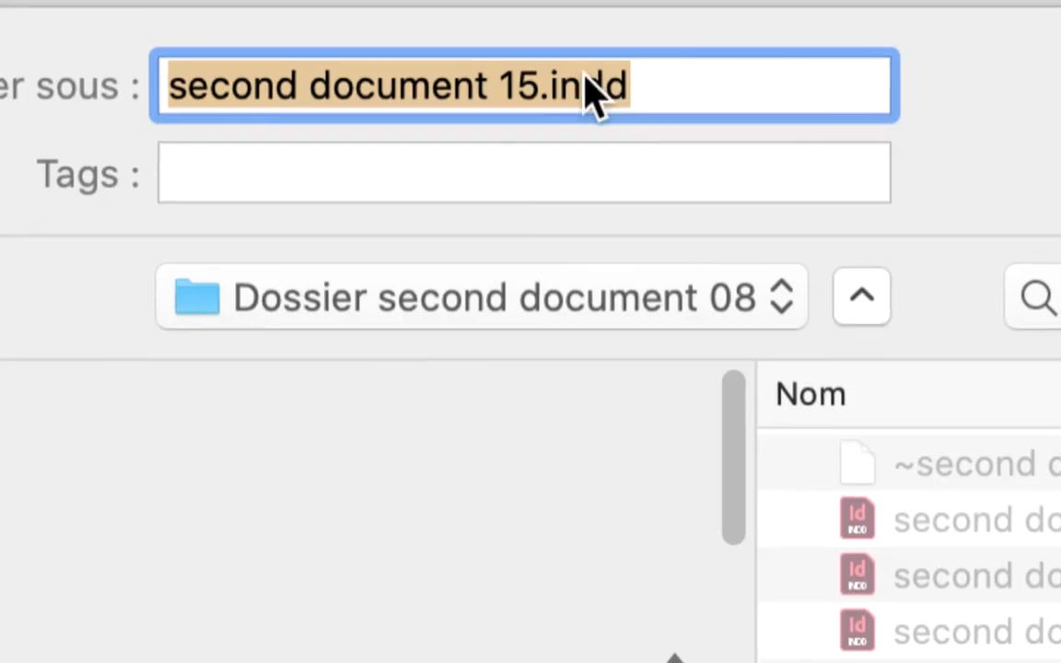
click(583, 79)
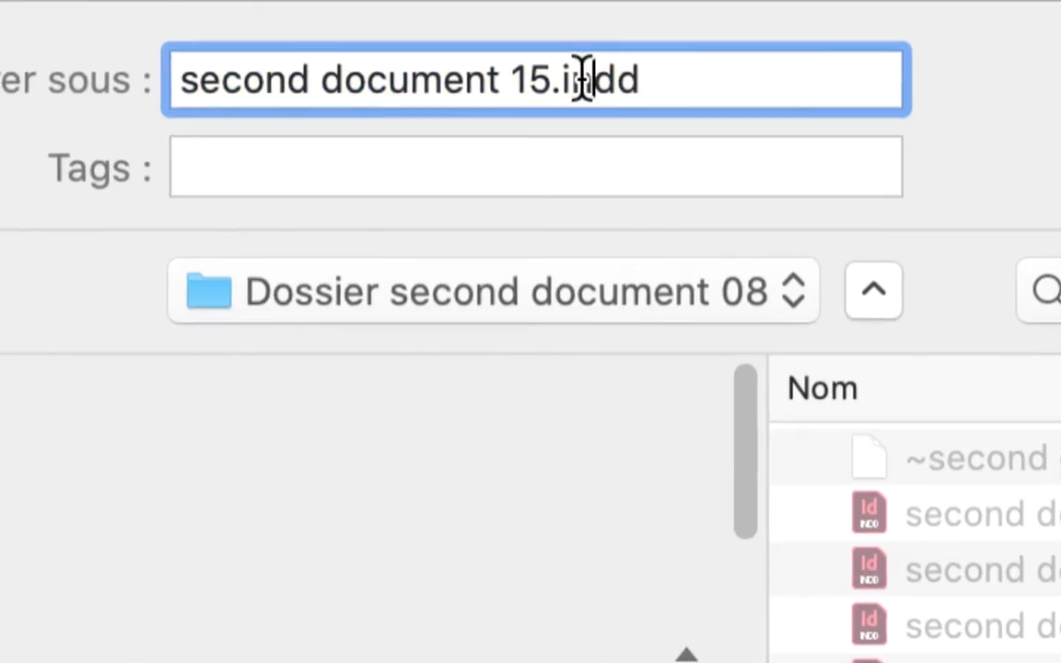
drag(573, 79, 568, 79)
text(6)
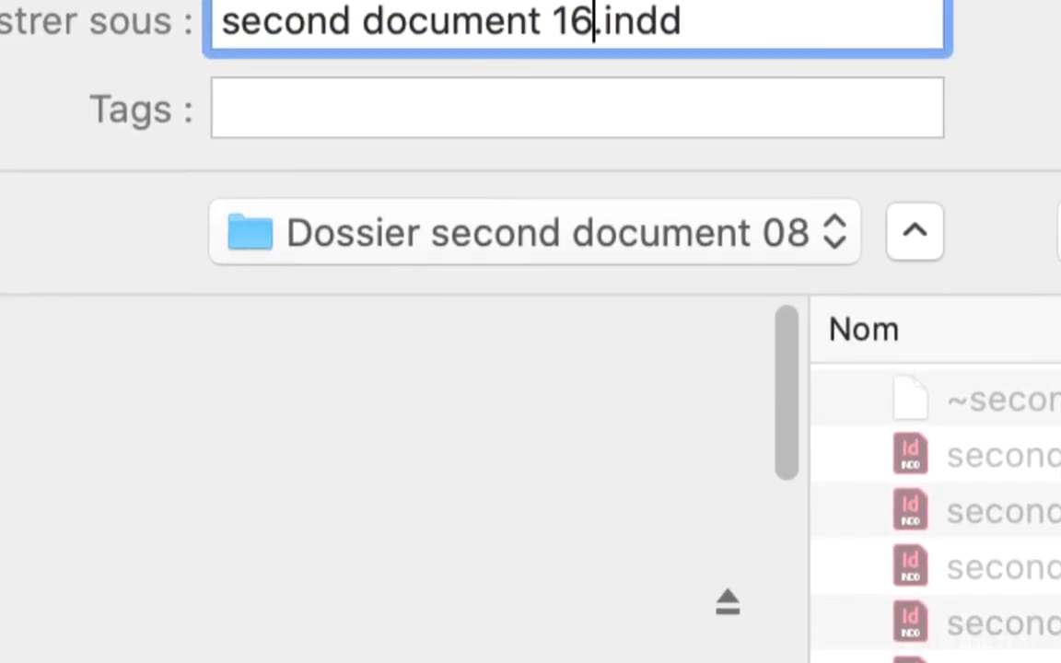
key(Return)
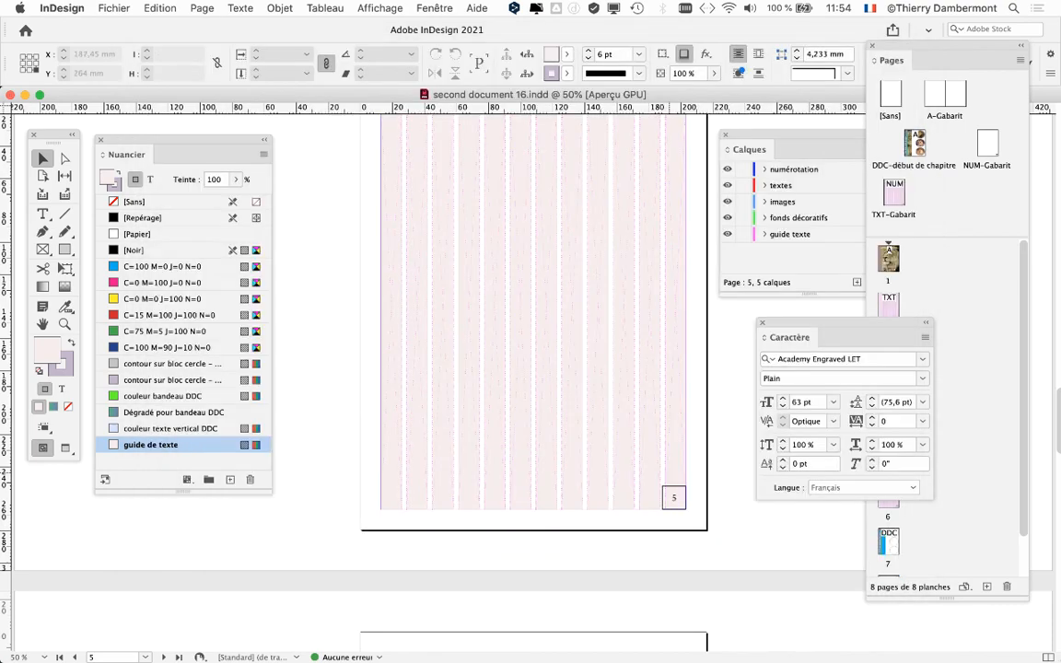